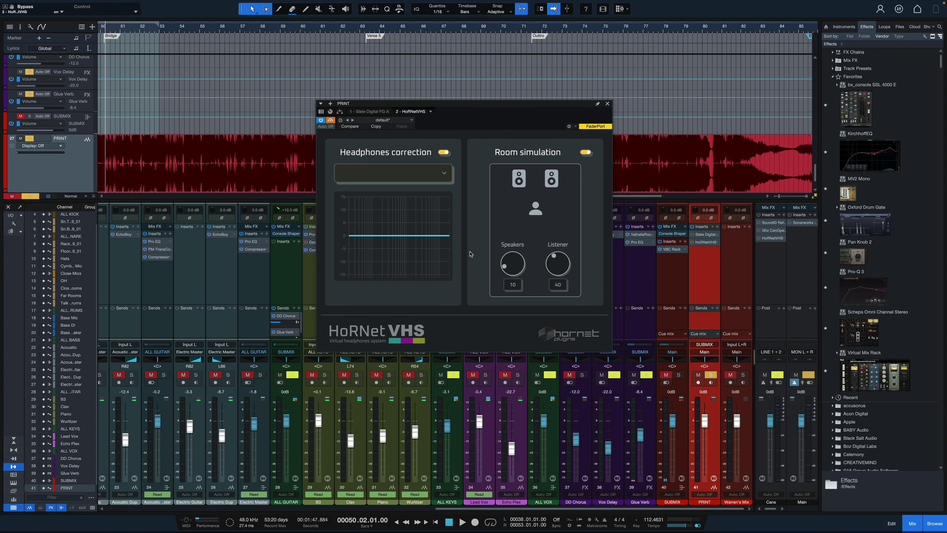
Browse the Apple and Bose headphone profiles, trying the Bose QuietComfort 35 model.
click(452, 180)
click(462, 183)
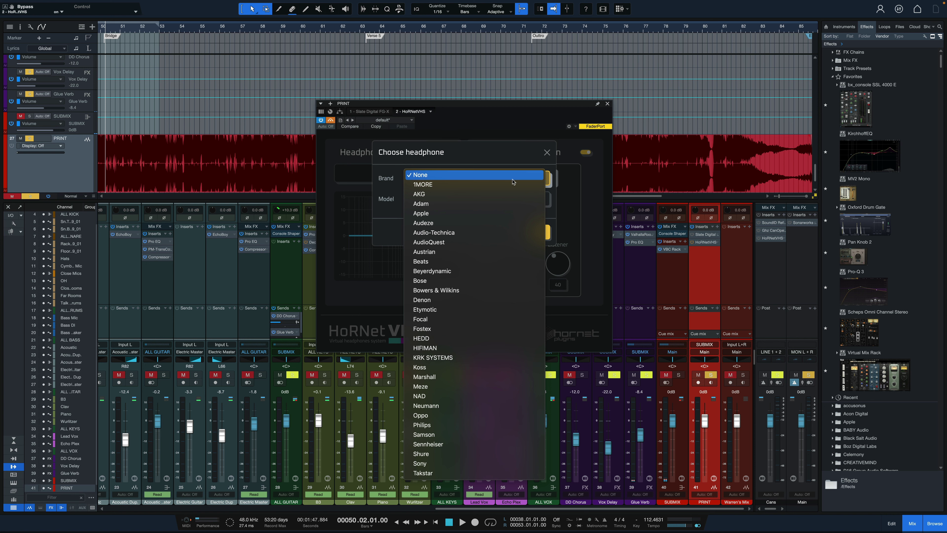
click(440, 213)
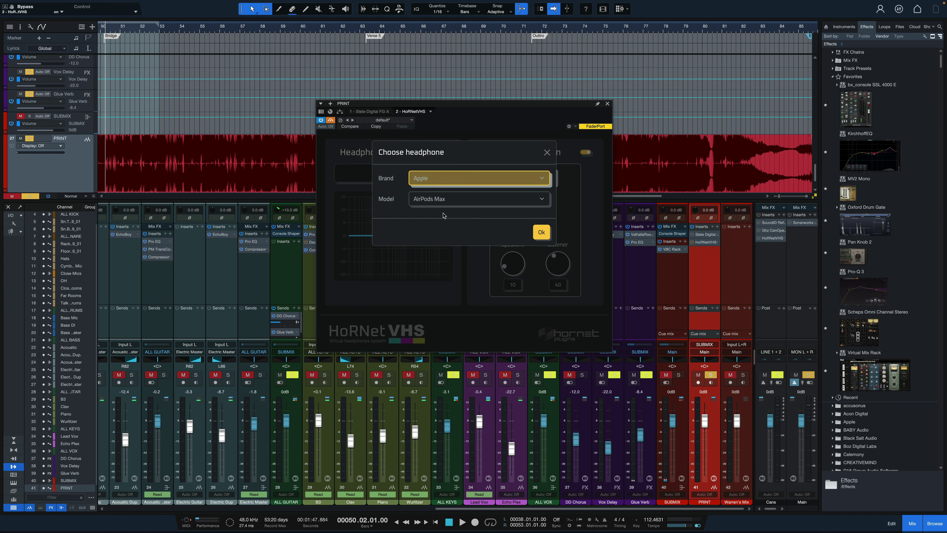
click(437, 202)
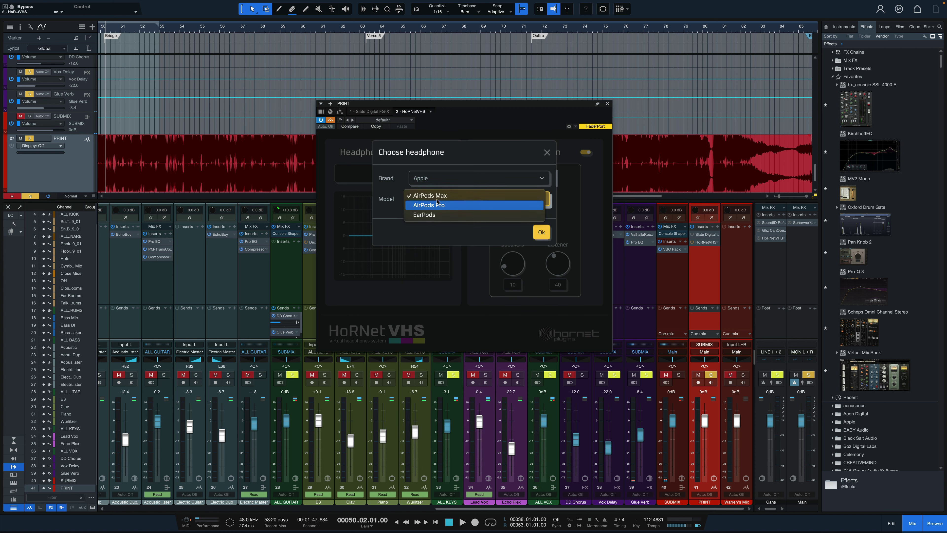
click(430, 178)
click(430, 178)
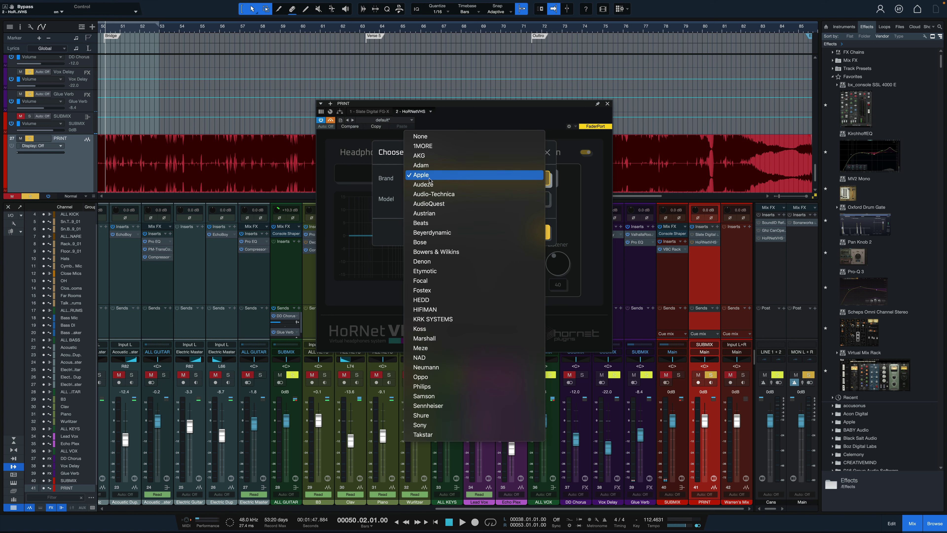
click(432, 242)
click(455, 205)
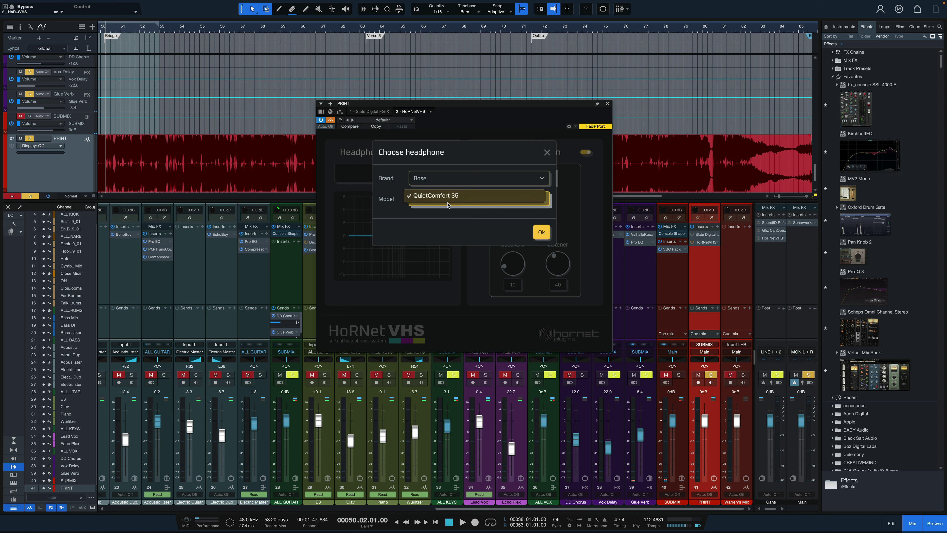
click(427, 199)
Look over the Beyerdynamic models, then pick Sony MDR-7506 and confirm it.
click(439, 178)
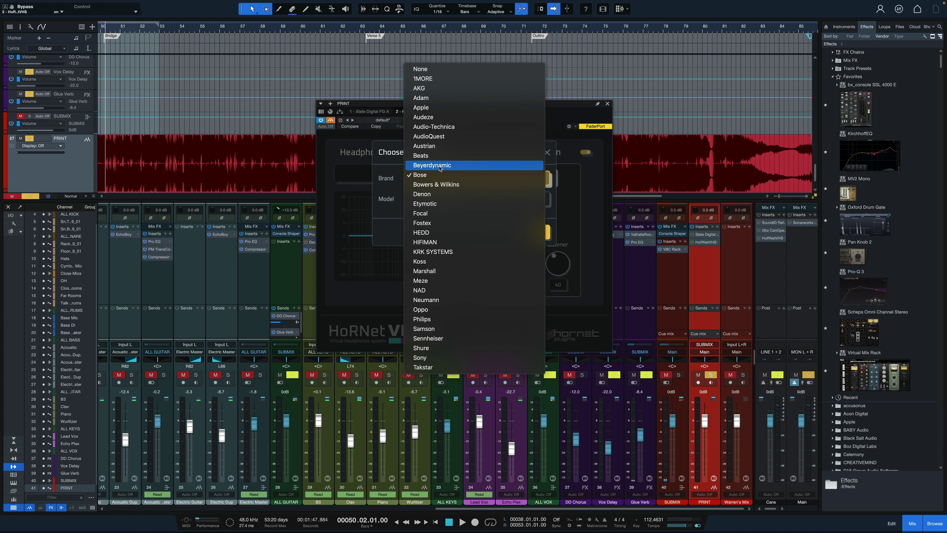
click(439, 166)
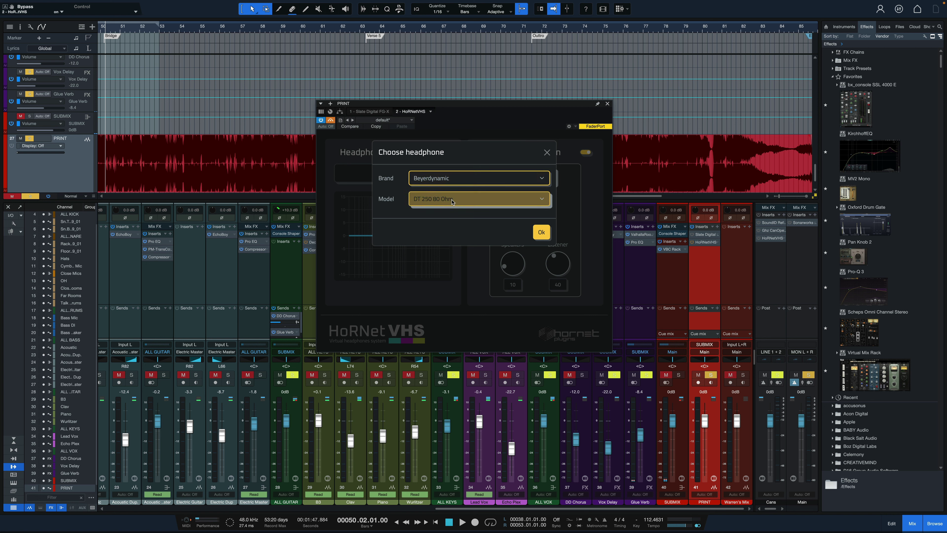
click(463, 203)
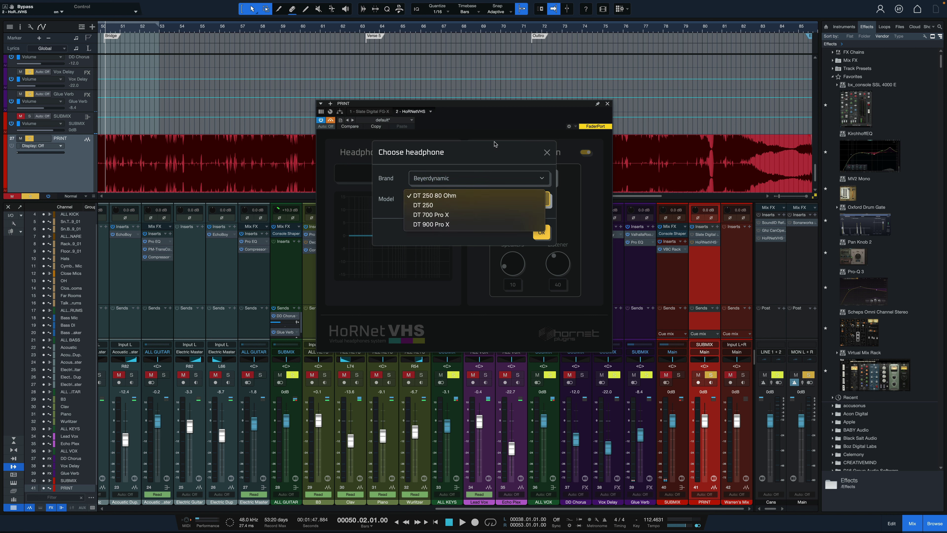
click(493, 158)
click(462, 180)
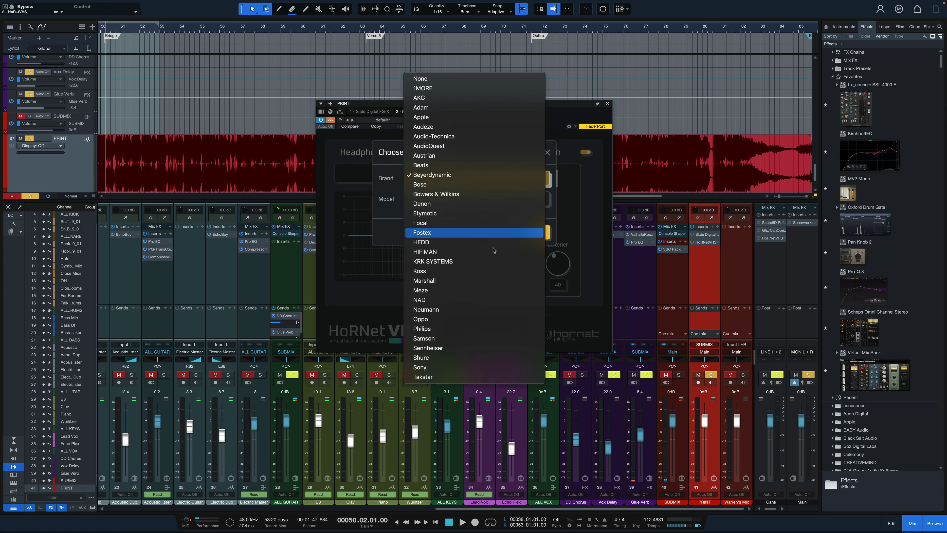
click(563, 187)
click(429, 199)
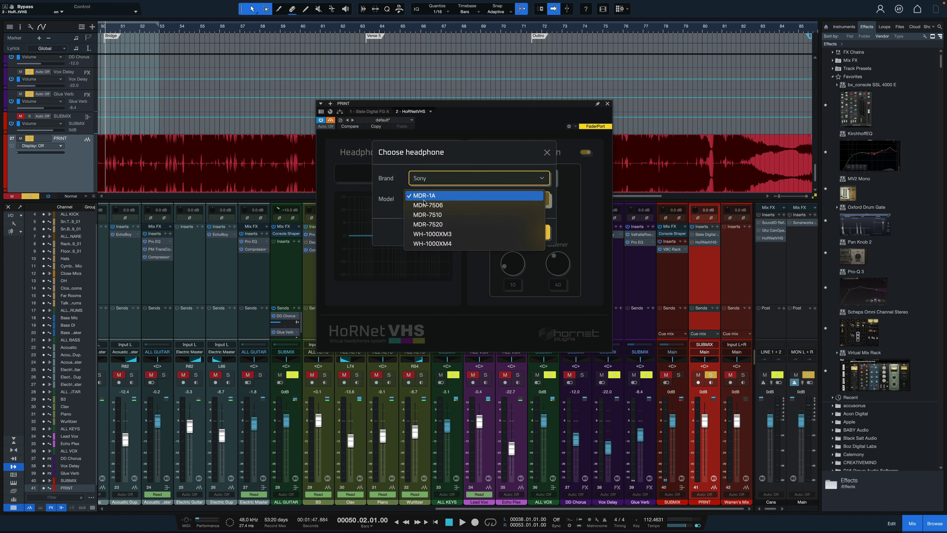
click(444, 206)
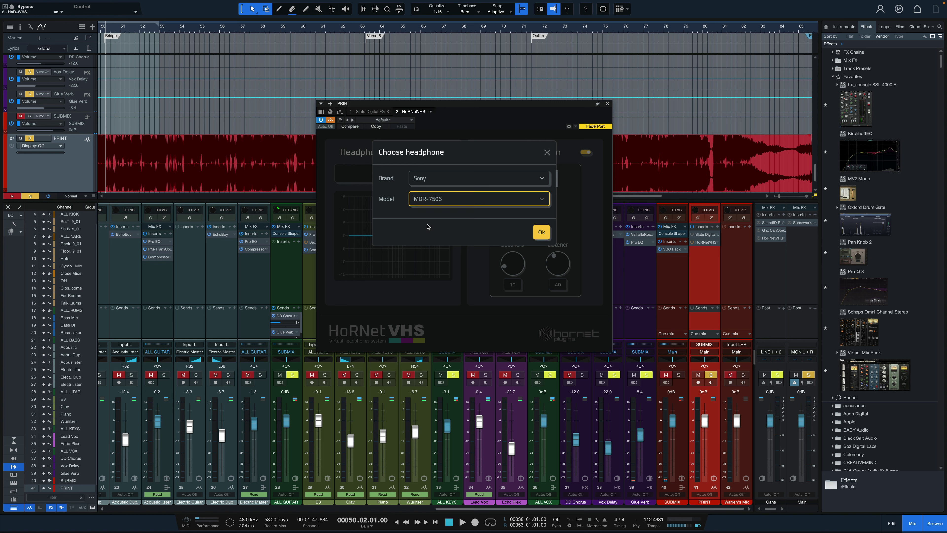
click(543, 233)
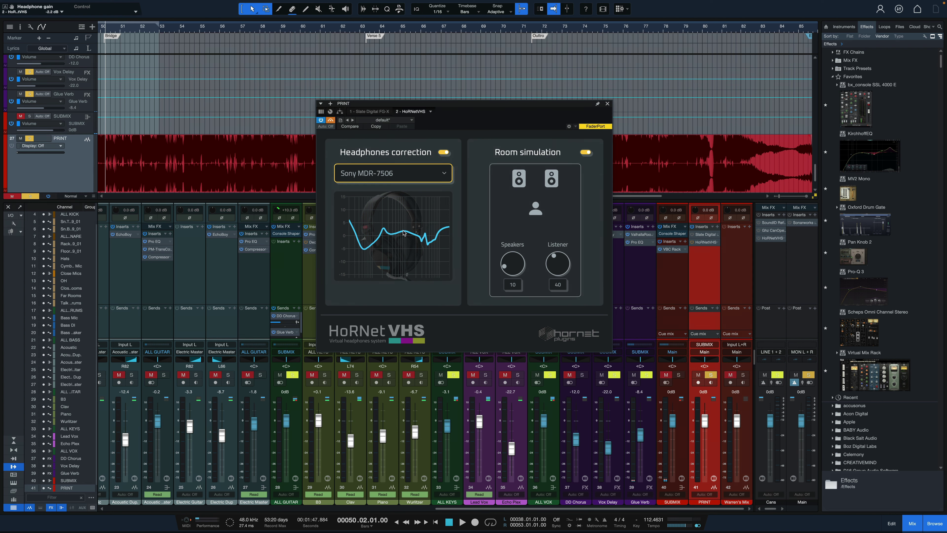
mouse_move(405, 233)
mouse_move(363, 249)
click(388, 173)
click(435, 199)
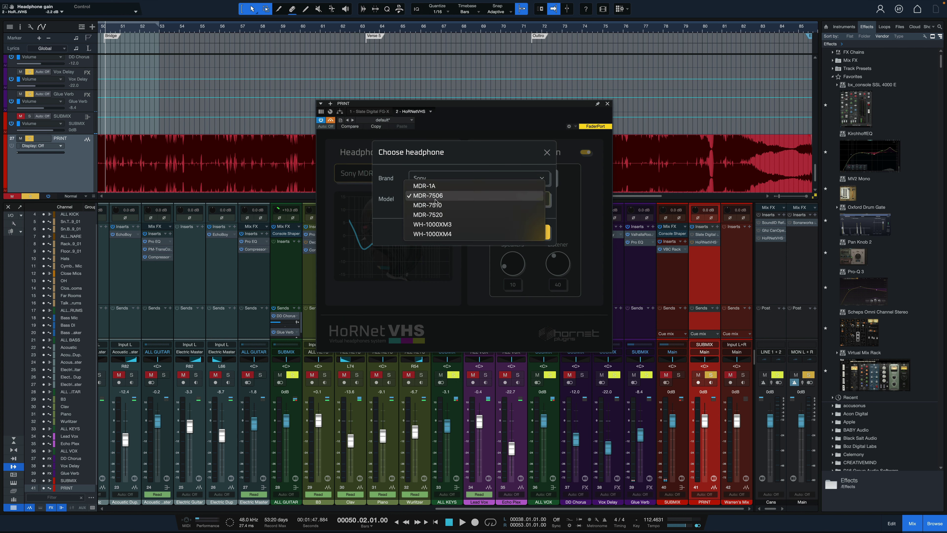
click(437, 206)
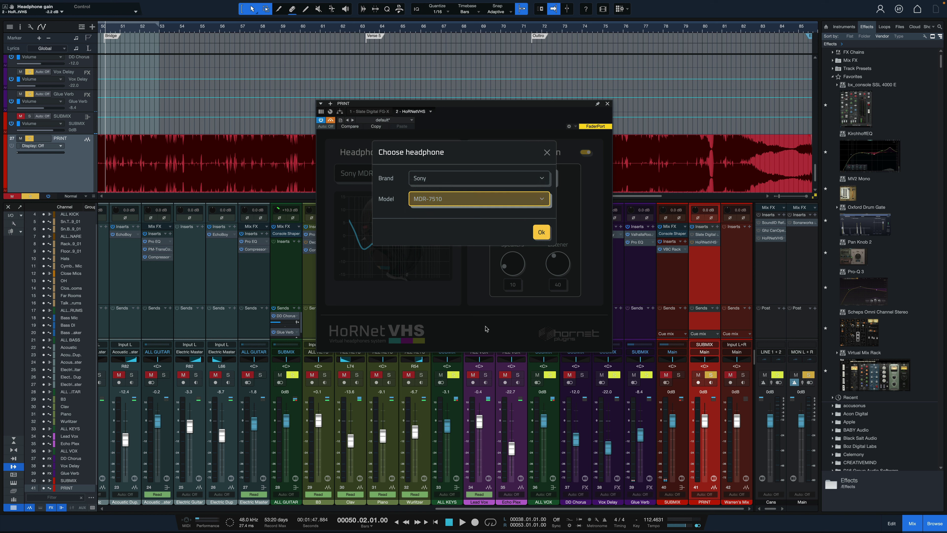
click(542, 233)
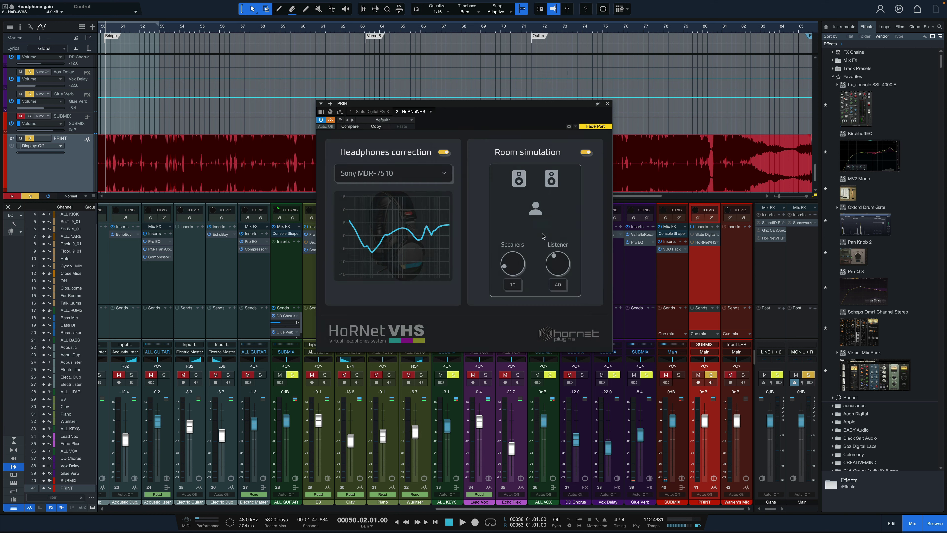
click(398, 180)
click(443, 199)
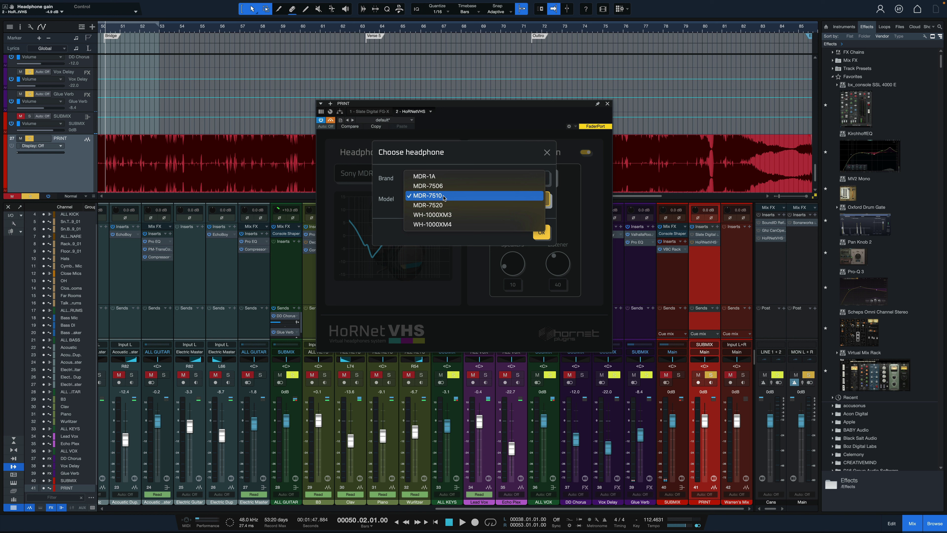
click(429, 186)
click(542, 232)
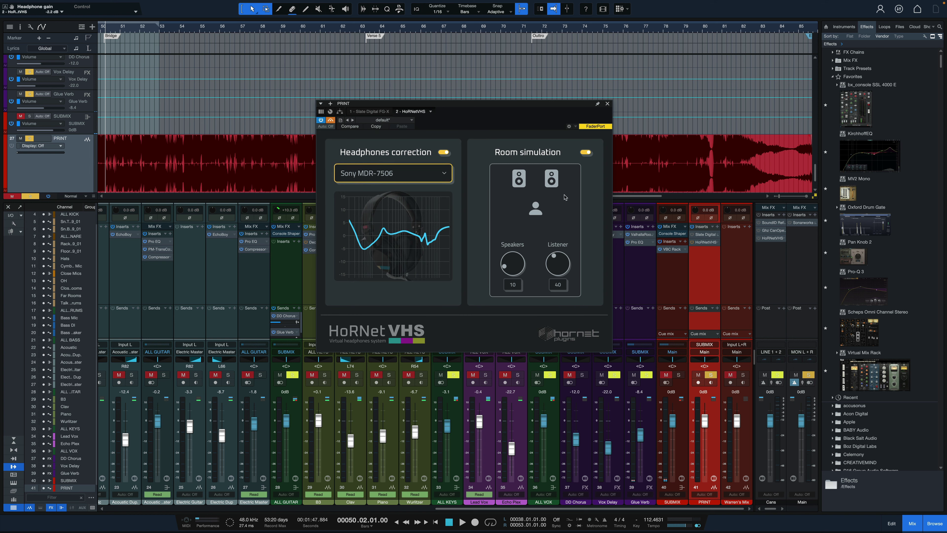
Bring the simulated speakers closer by turning the Speakers knob down to 8.
scroll(515, 272, up, 2)
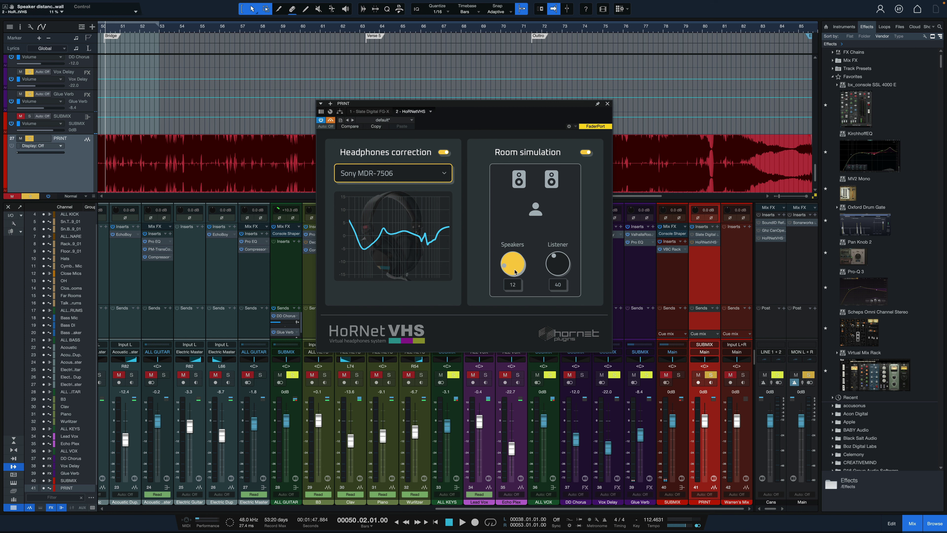
drag(516, 272, 561, 207)
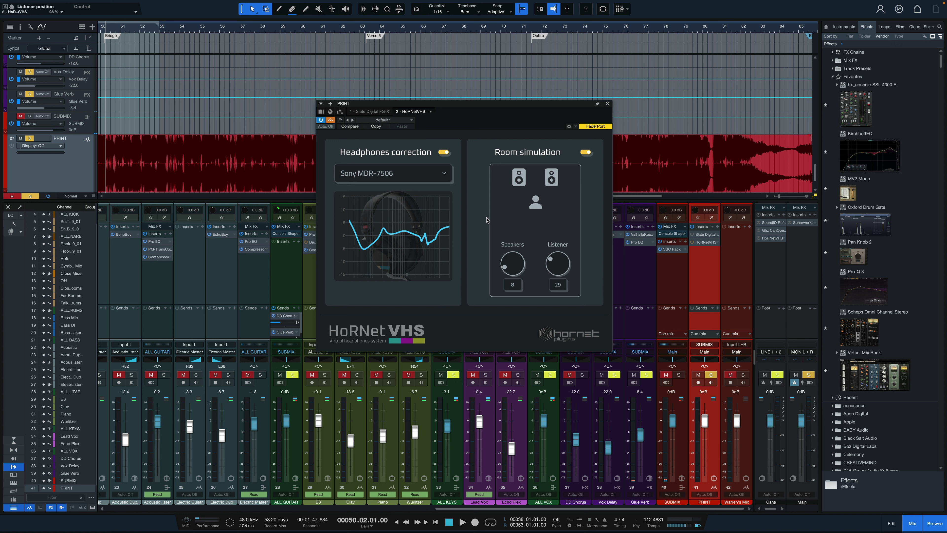
key(space)
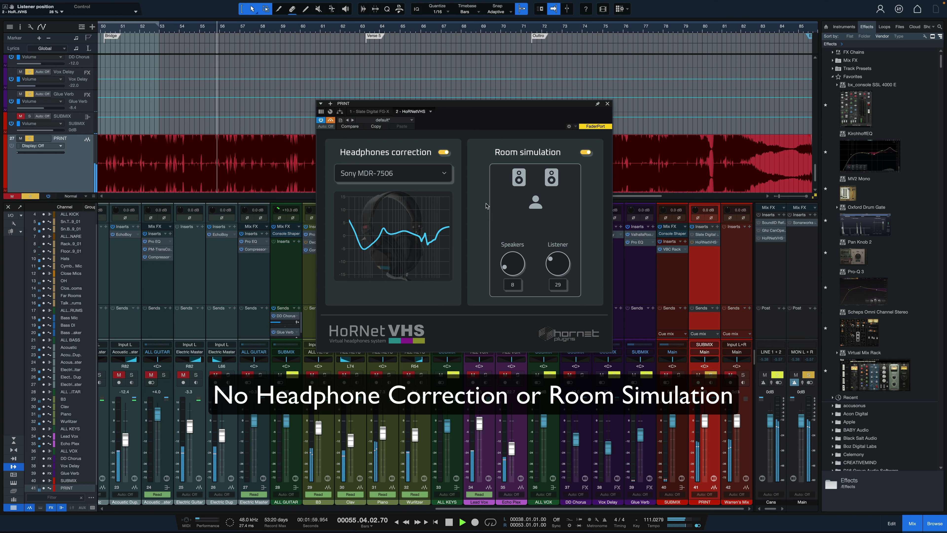
key(space)
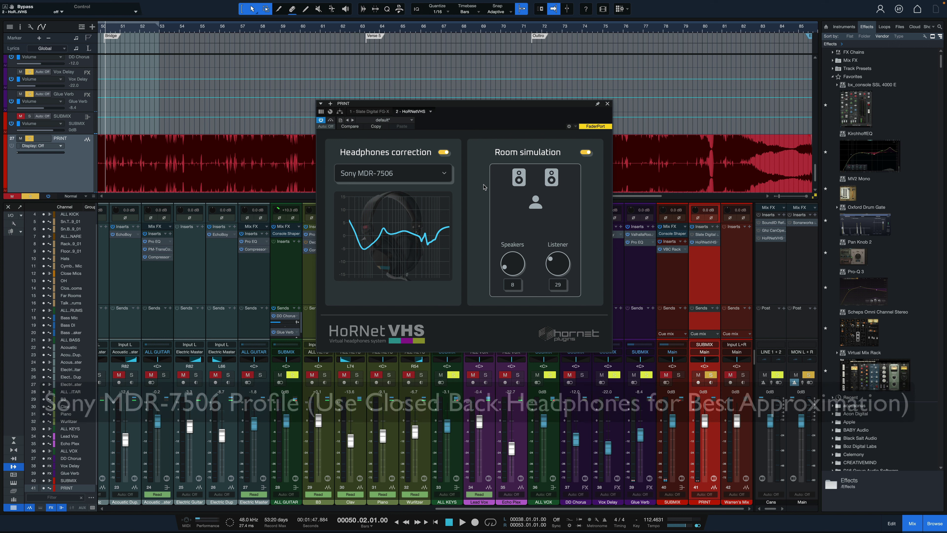
key(space)
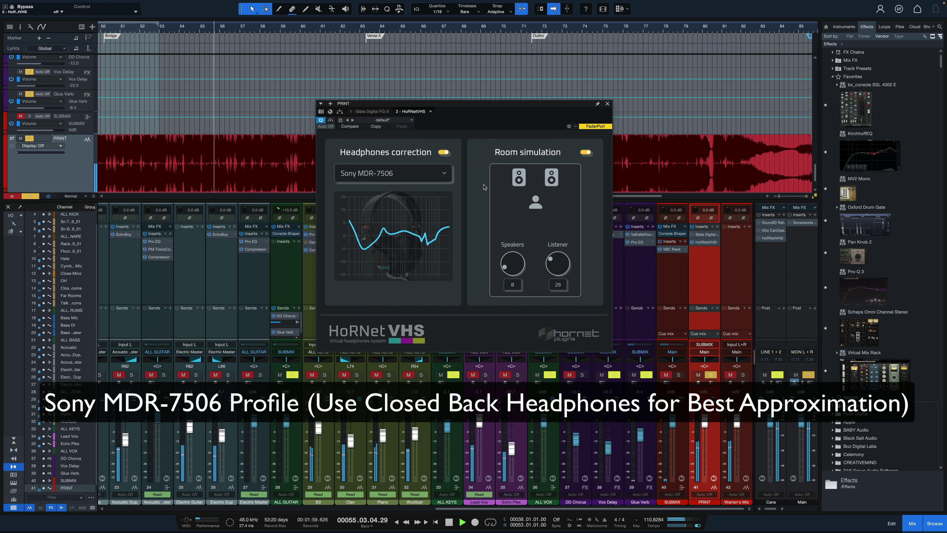
key(space)
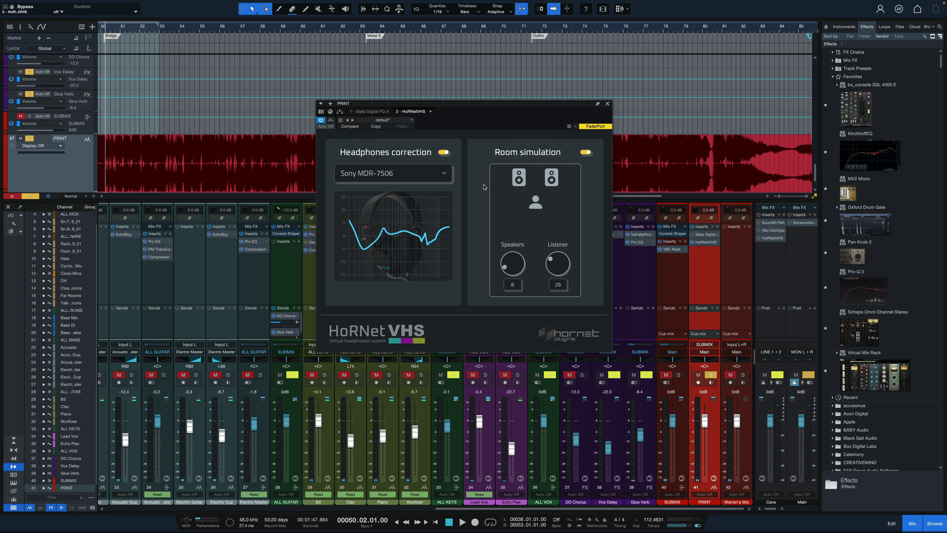
click(587, 152)
key(space)
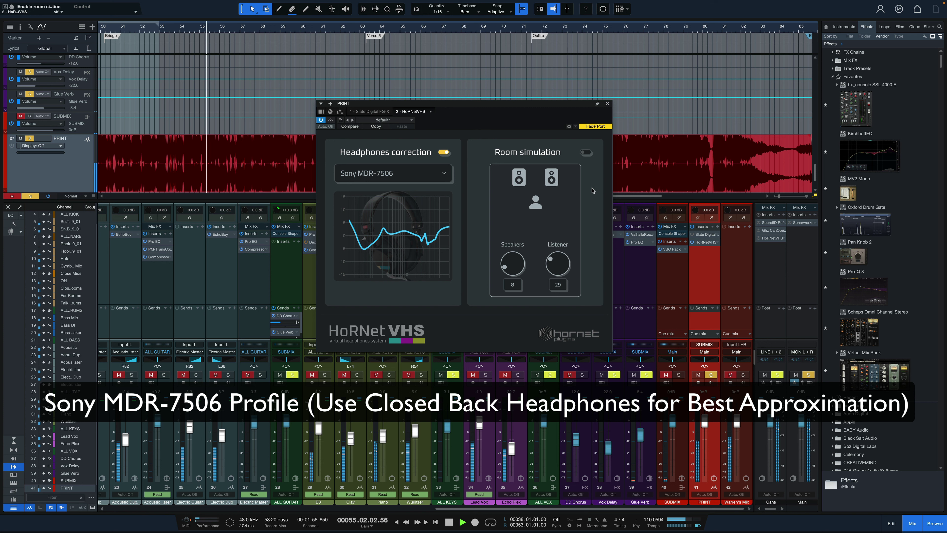
key(space)
click(586, 152)
key(space)
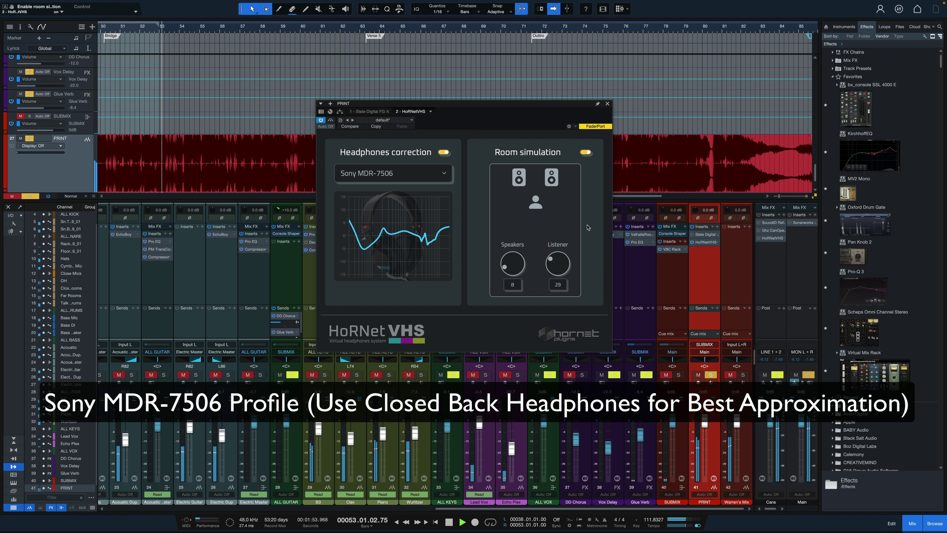
key(space)
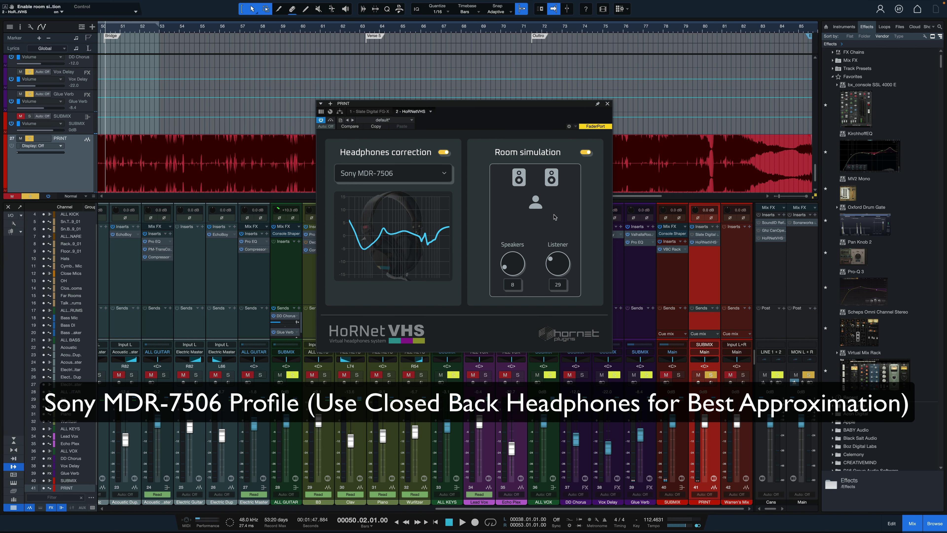
click(505, 272)
key(space)
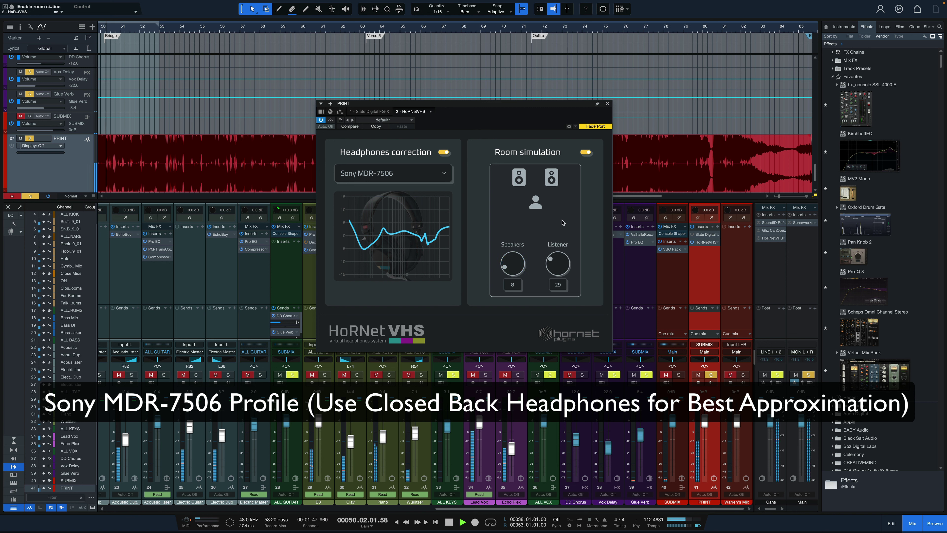
Set the Speakers knob to 2 and the Listener knob to 35, then stop playback.
drag(513, 265, 516, 212)
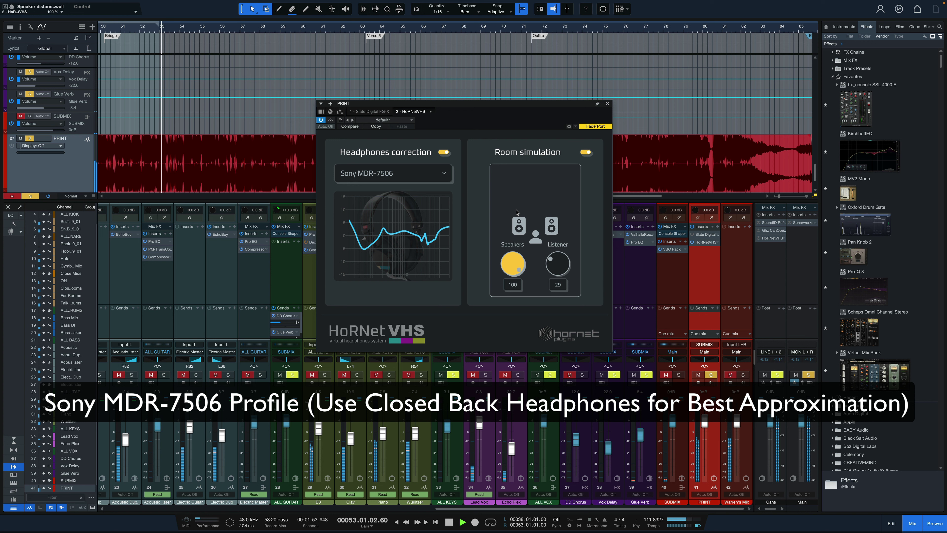
drag(516, 212, 563, 225)
drag(559, 266, 567, 292)
key(space)
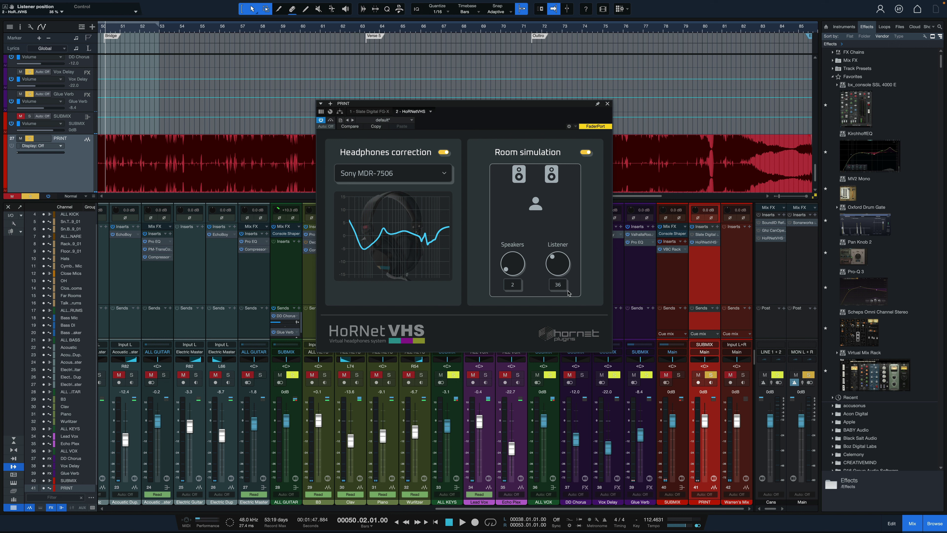
Load the Apple EarPods headphone profile and play the mix to audition it.
click(387, 174)
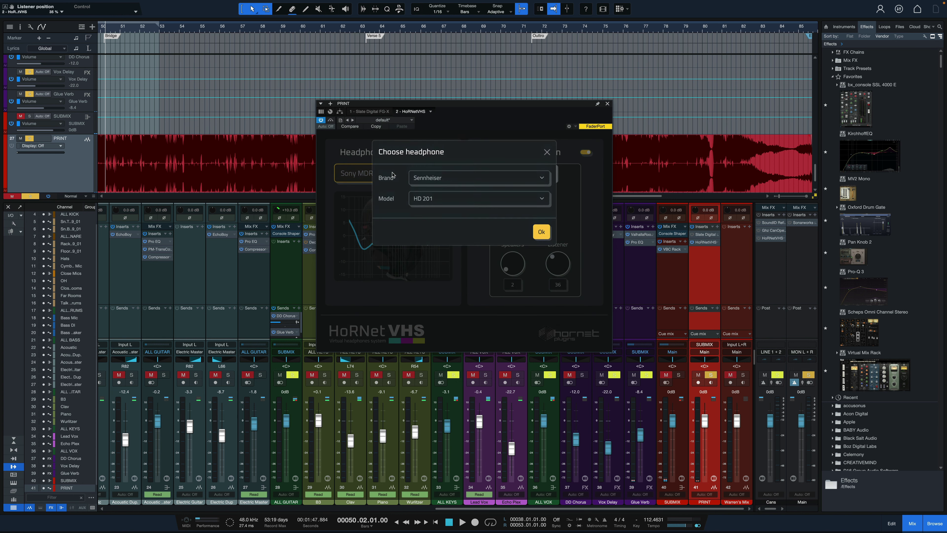
click(445, 179)
scroll(458, 74, up, 5)
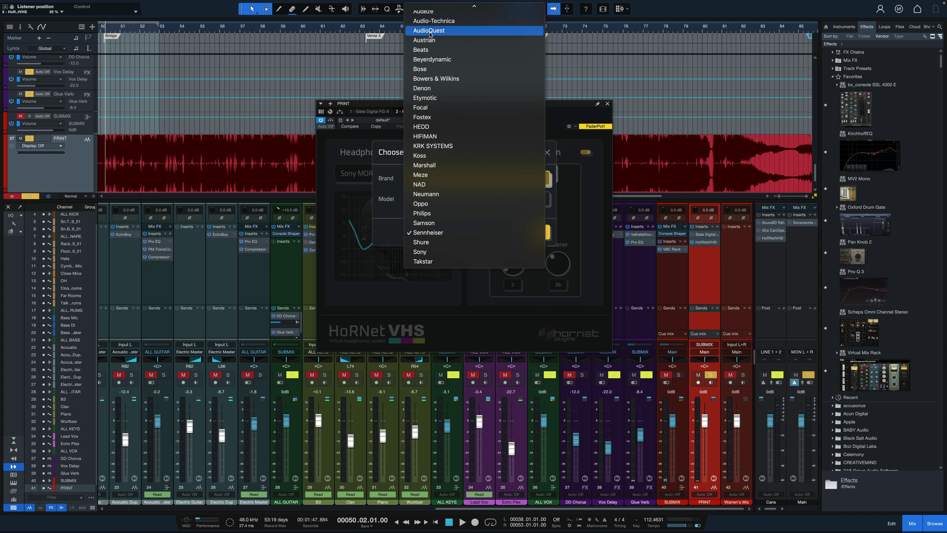
click(458, 47)
click(504, 200)
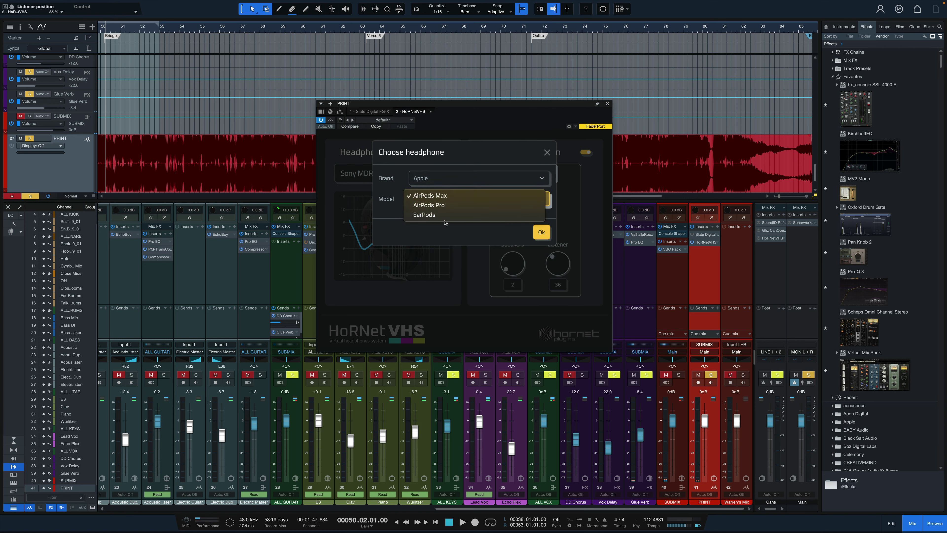
click(500, 215)
click(542, 233)
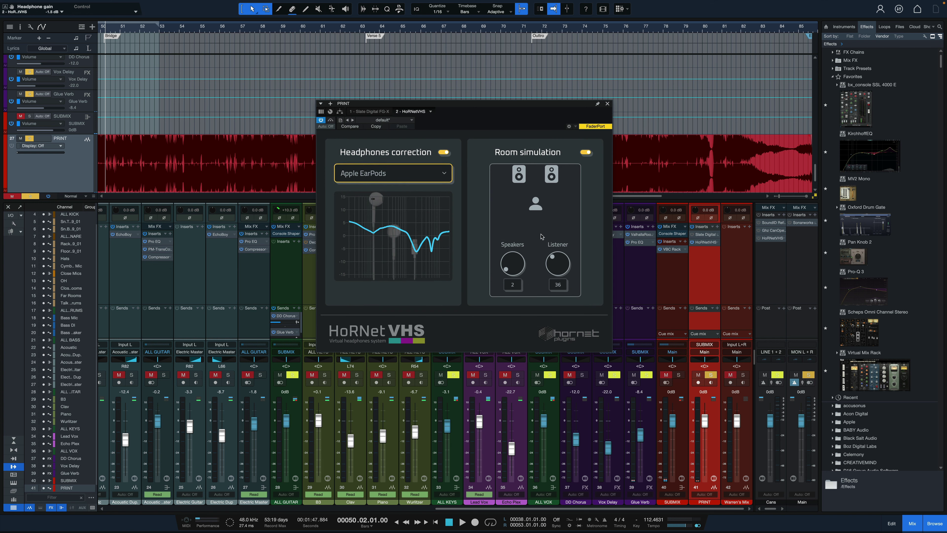
key(space)
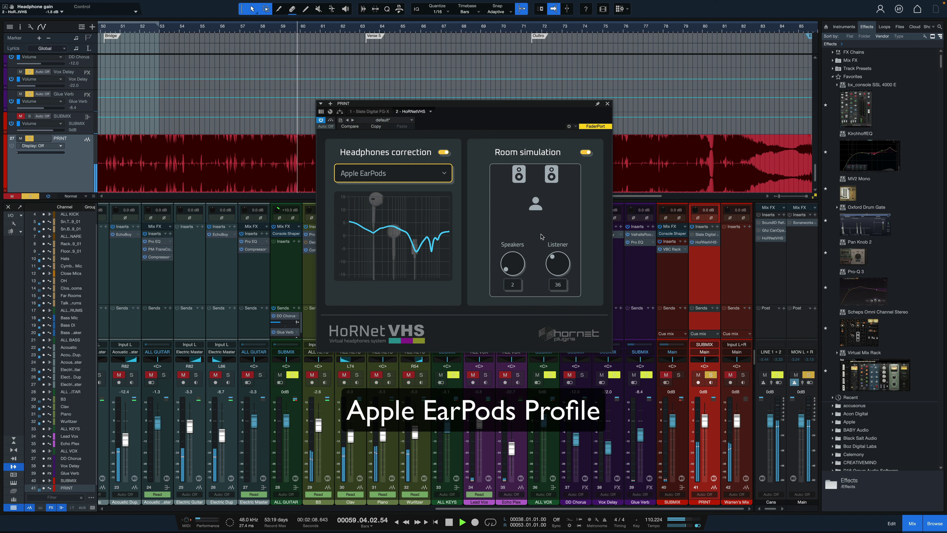
key(space)
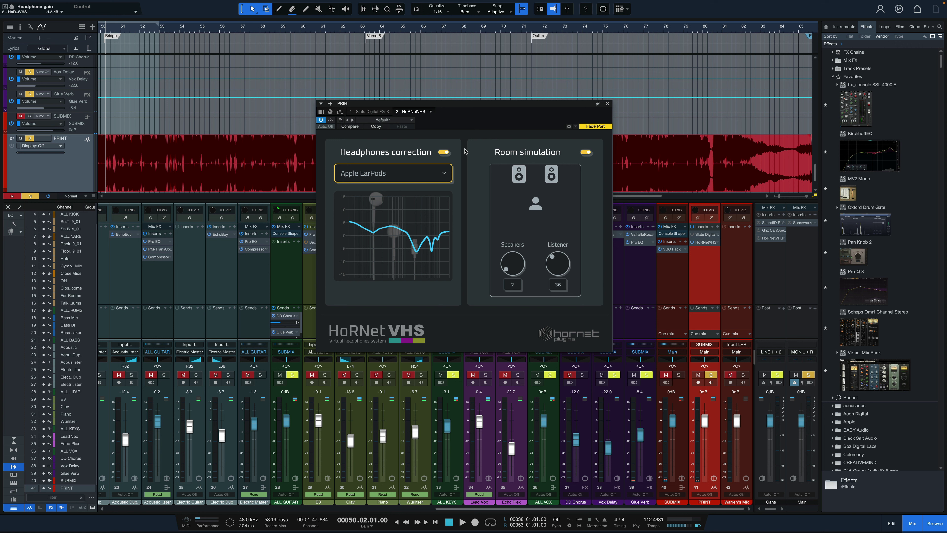
Leave the brand on Apple, close the headphone chooser, and switch headphone correction off.
click(440, 183)
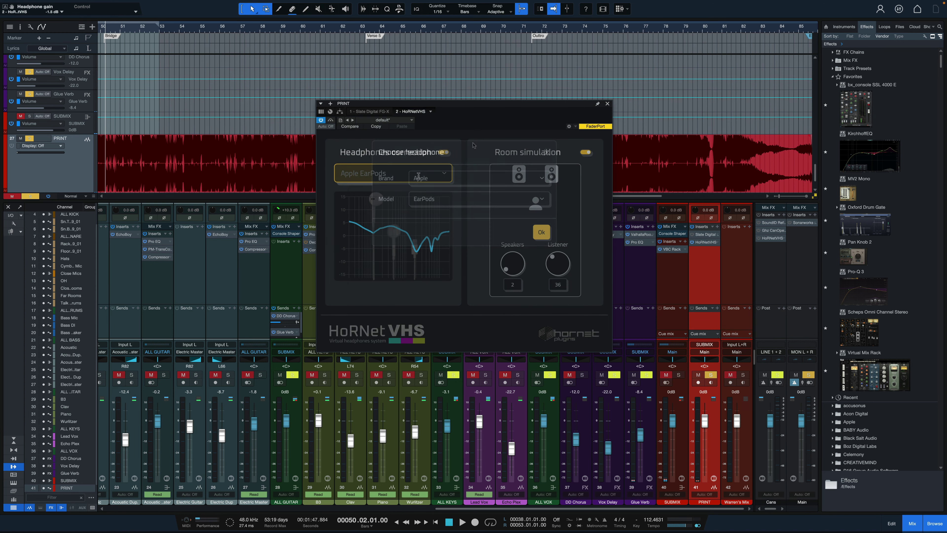
click(471, 178)
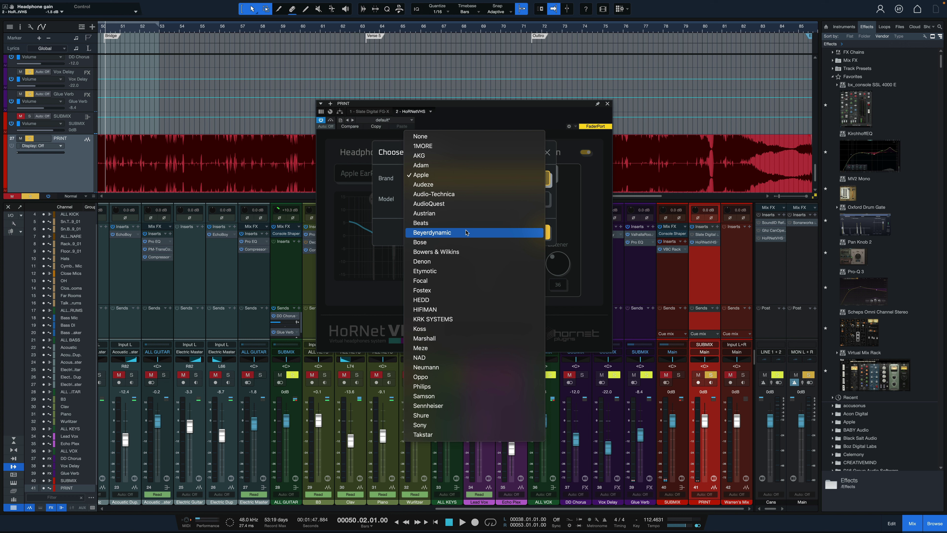
click(473, 118)
click(547, 153)
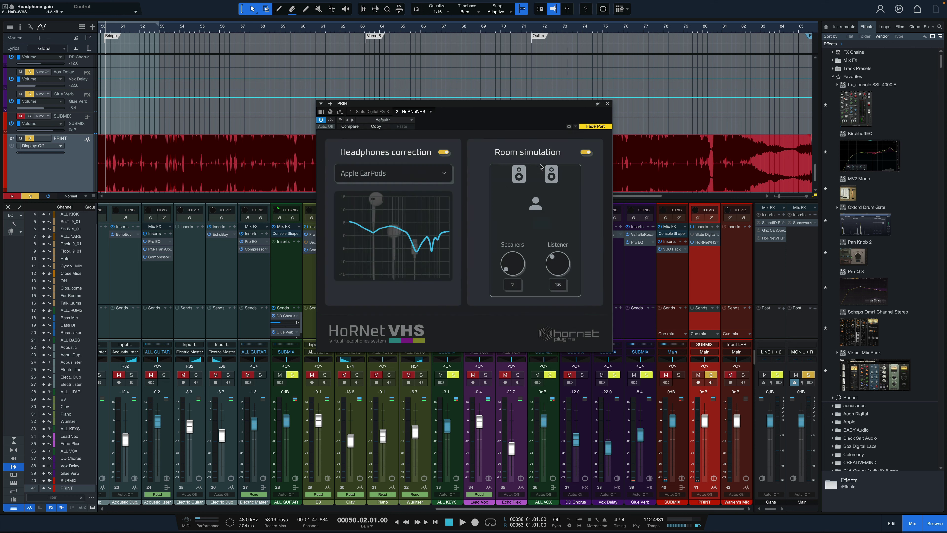
click(444, 152)
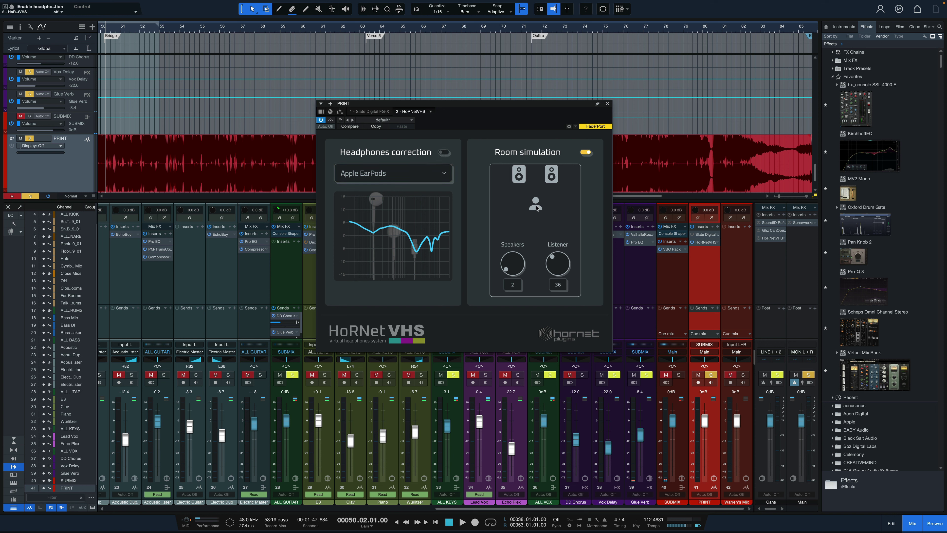